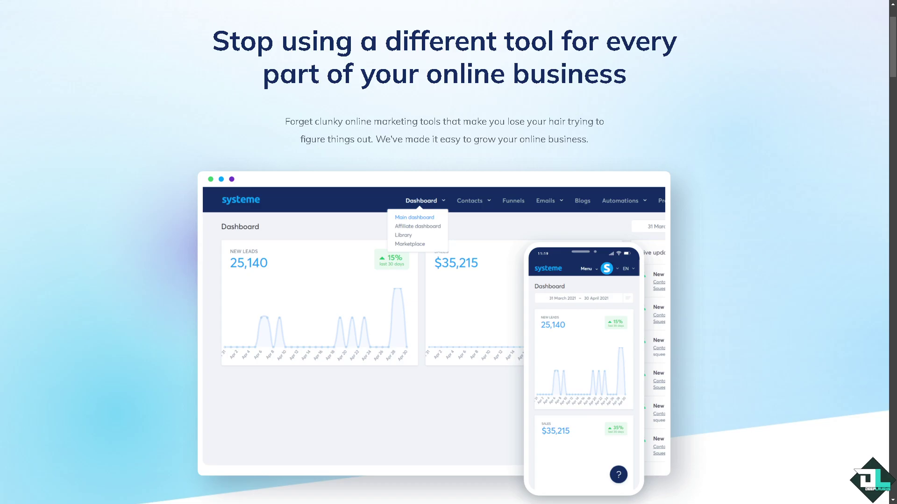
Scroll up to the systeme.io homepage hero with the email field and sign-up buttons.
scroll(444, 252, up, 10)
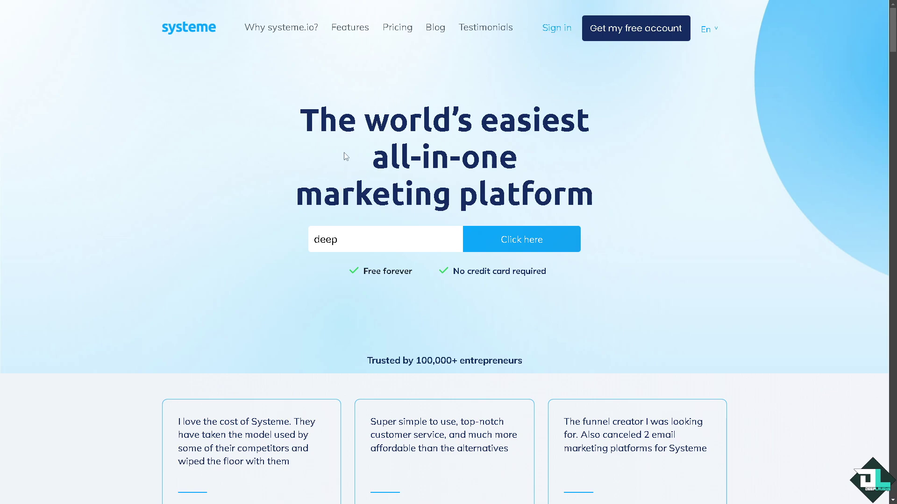
Enter the free account's dashboard and open Settings from the avatar menu.
click(629, 34)
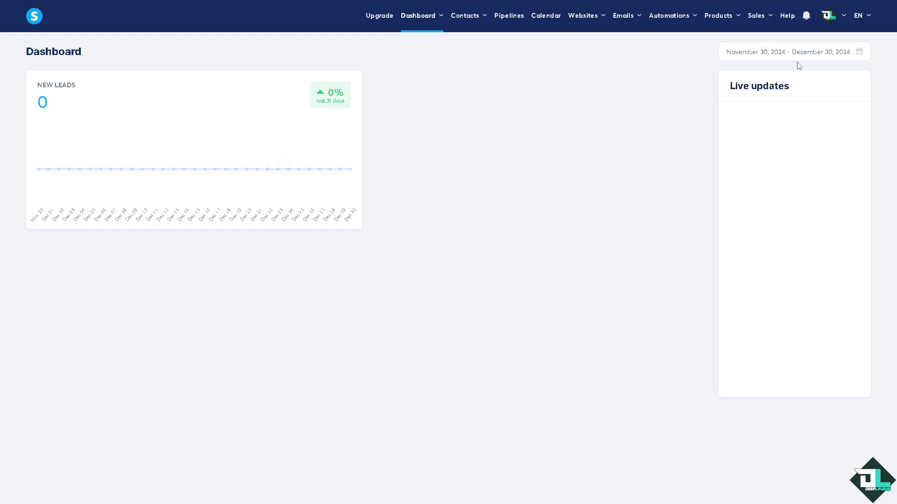
click(844, 16)
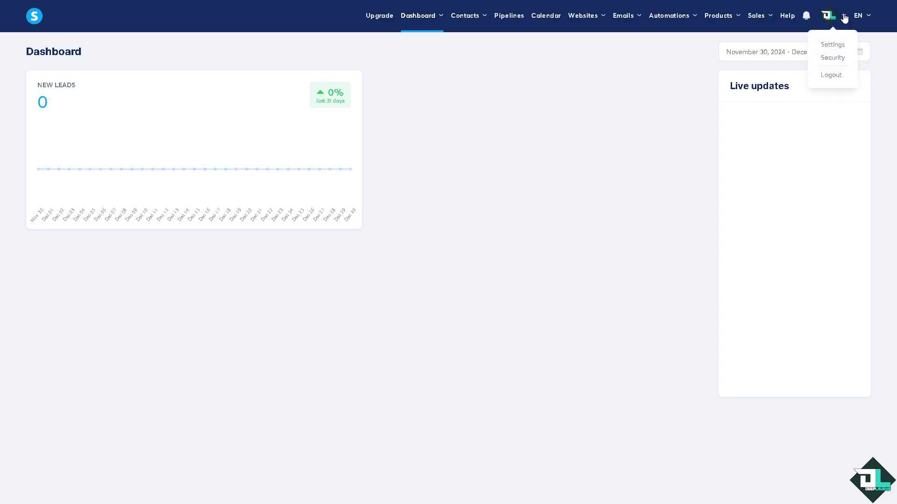
click(833, 46)
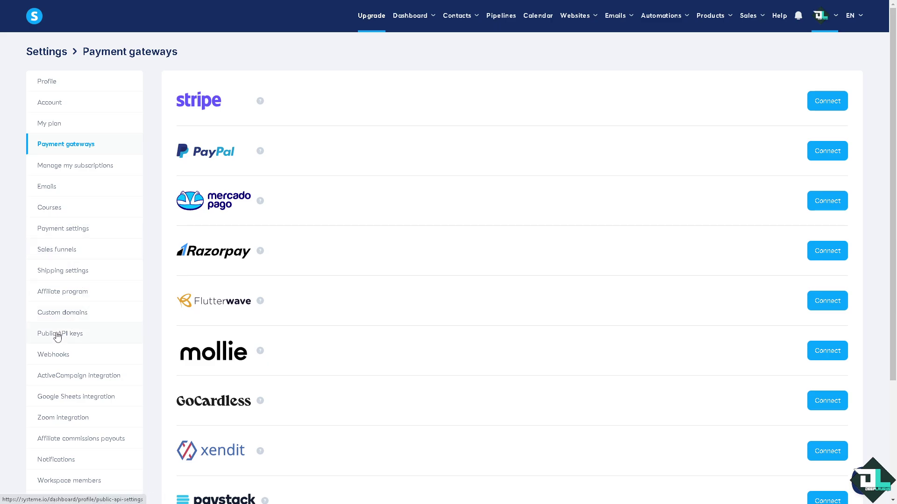
Open the Custom domains settings and bring up the Add domain dialog.
click(62, 313)
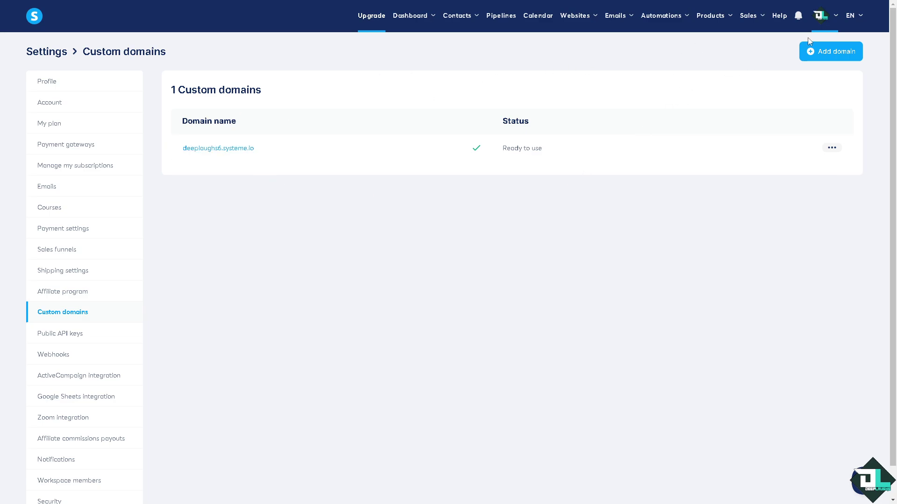
click(826, 52)
click(848, 51)
click(377, 249)
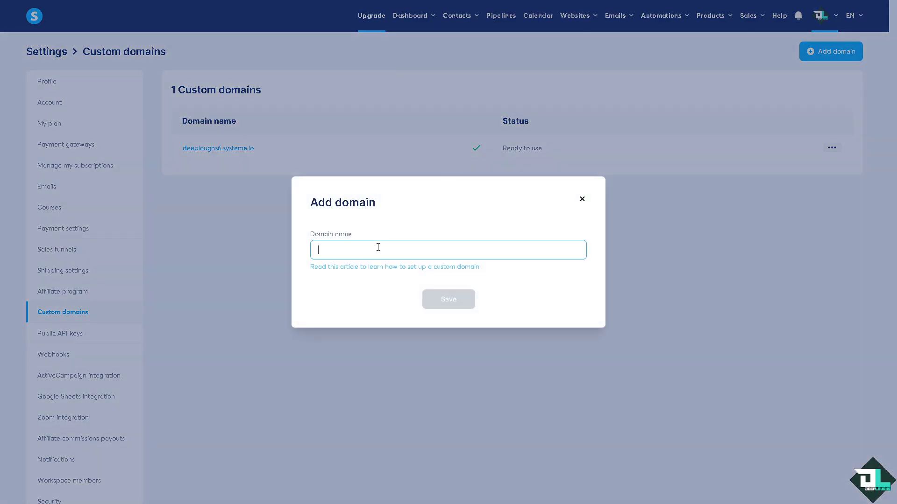
text(deep-laughs.com)
click(452, 300)
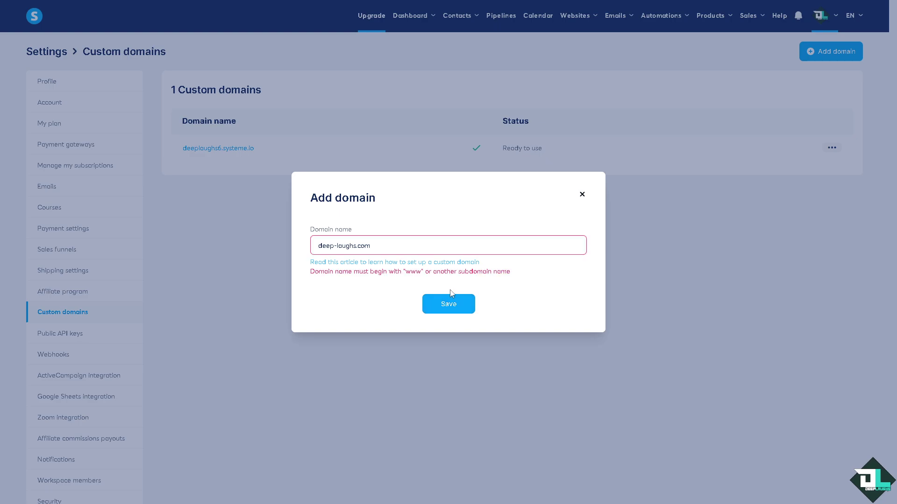
text(www.)
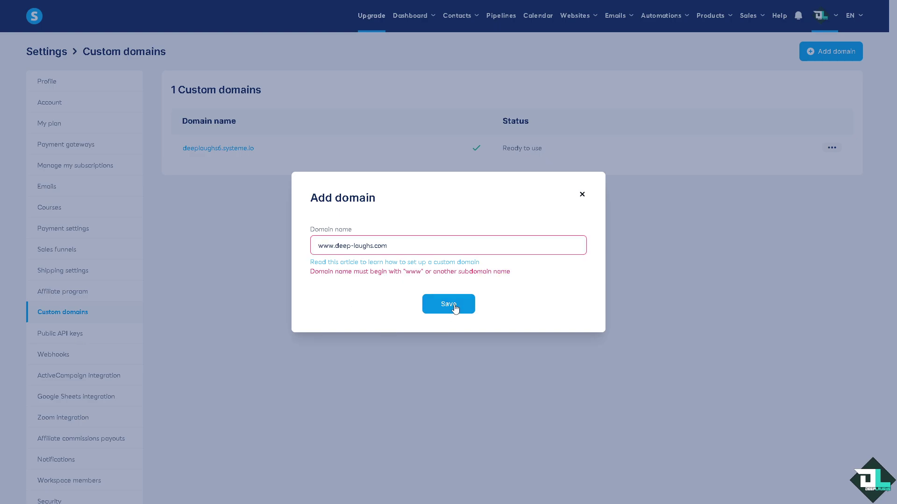
click(450, 305)
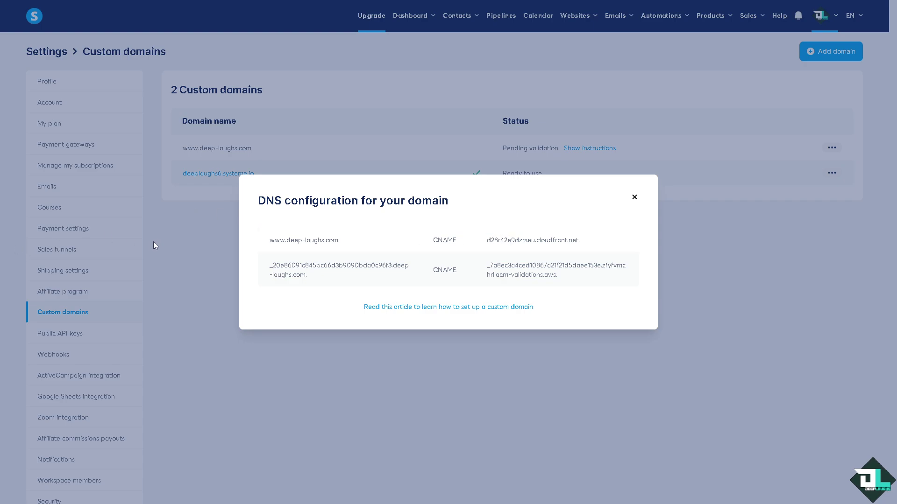
Copy the www record's CNAME target d28r42e9dzrseu.cloudfront.net.
drag(485, 240, 579, 241)
right_click(566, 244)
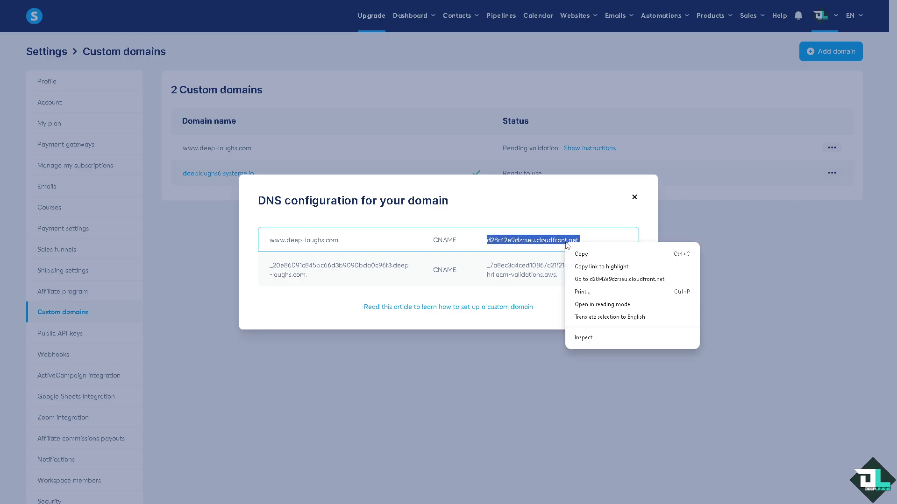
click(578, 255)
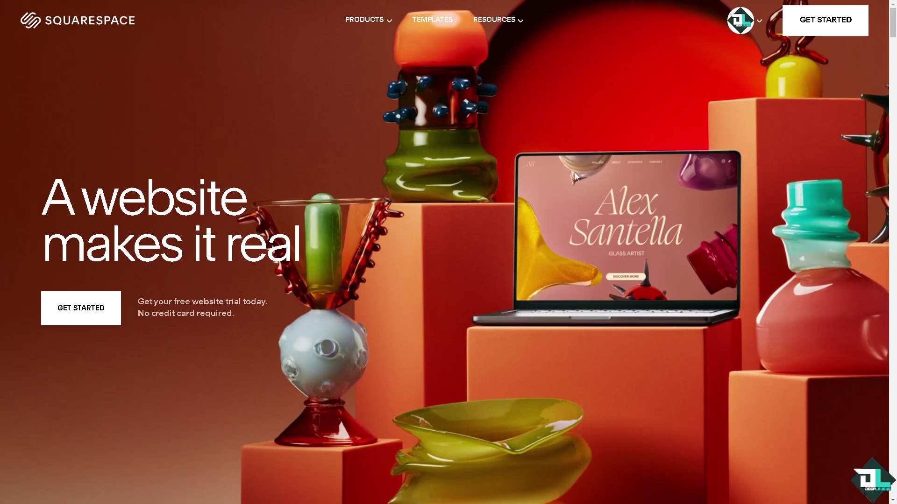
Open deep-laughs.com's DNS settings through Domains in the Squarespace account menu.
click(761, 23)
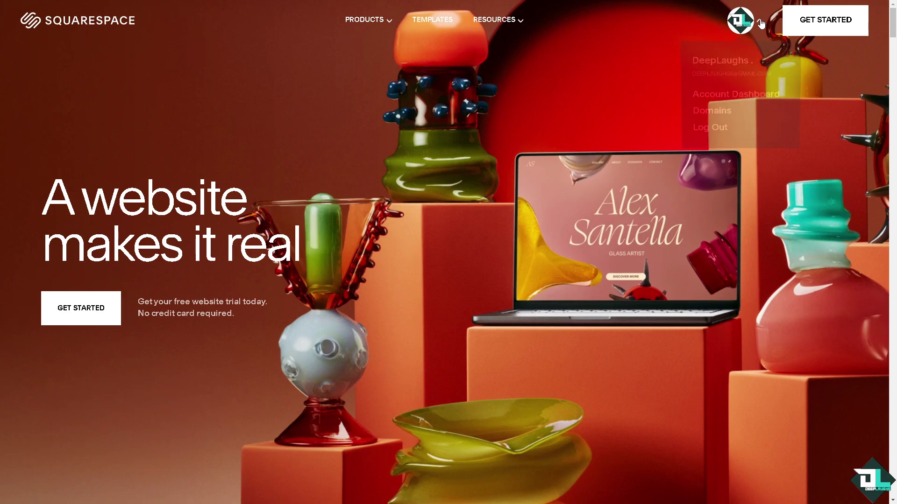
click(716, 116)
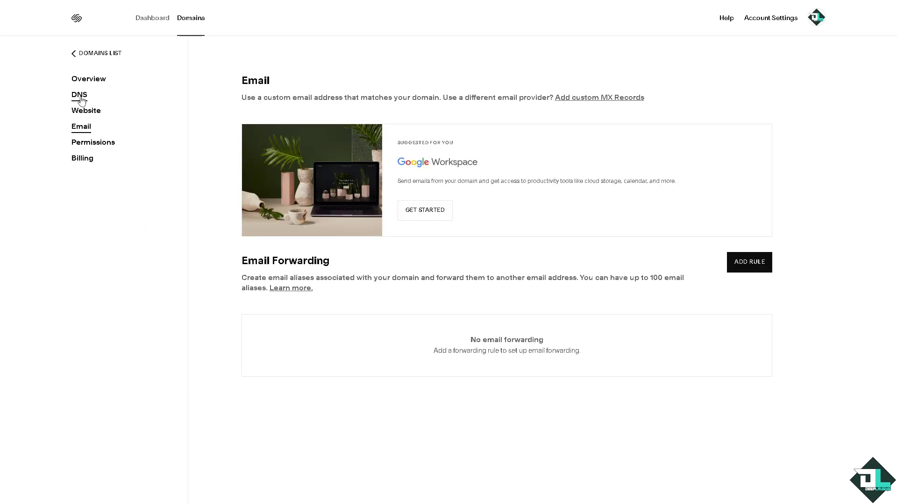
click(78, 96)
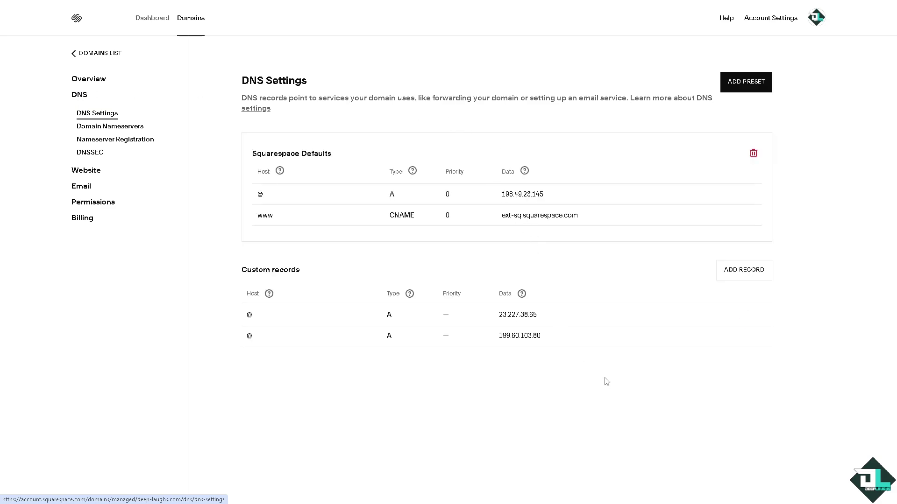
Add a custom CNAME record with host www and alias data d28r42e9dzrseu.cloudfront.net.
click(738, 274)
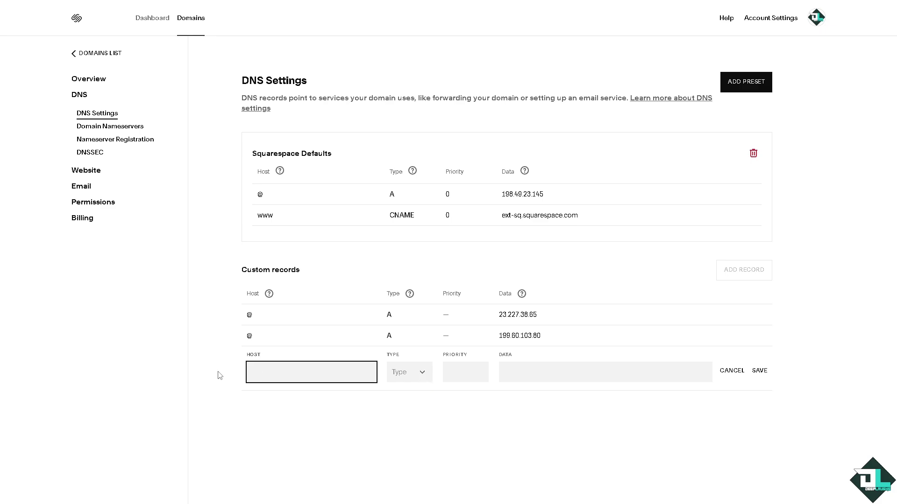
text(ww)
click(336, 393)
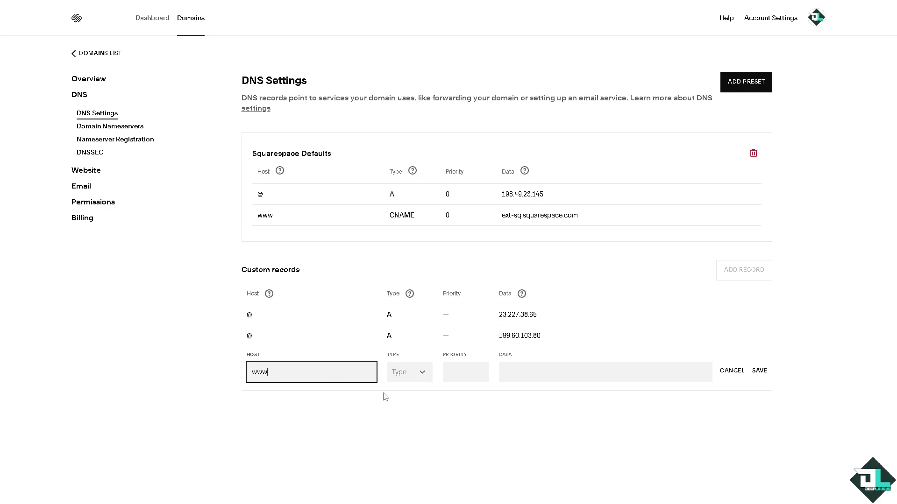
click(420, 378)
click(415, 168)
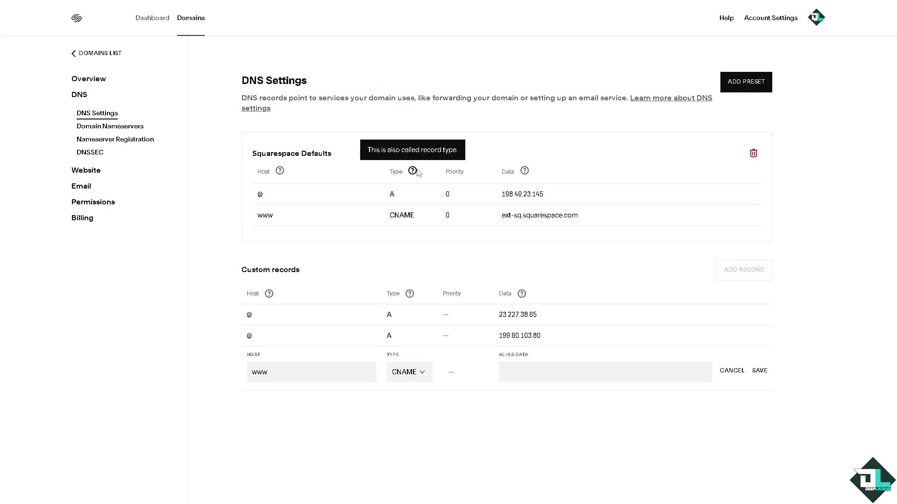
click(548, 371)
key(ctrl+v)
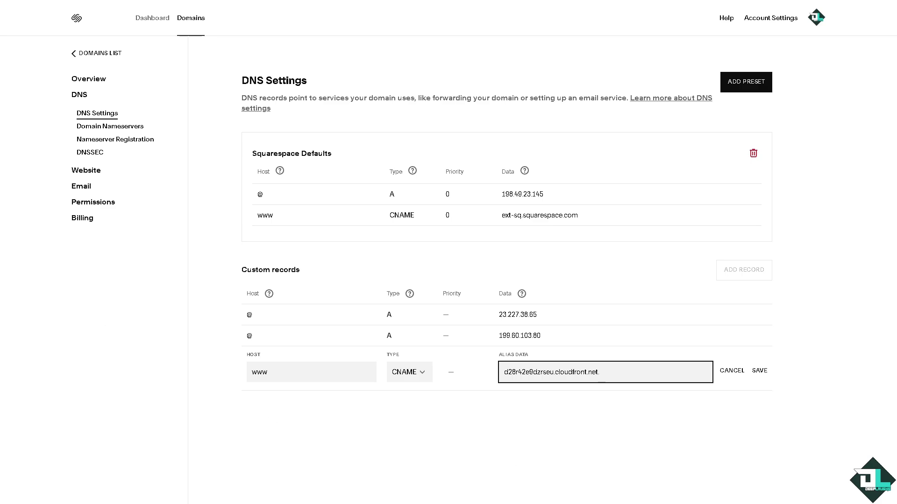
click(200, 420)
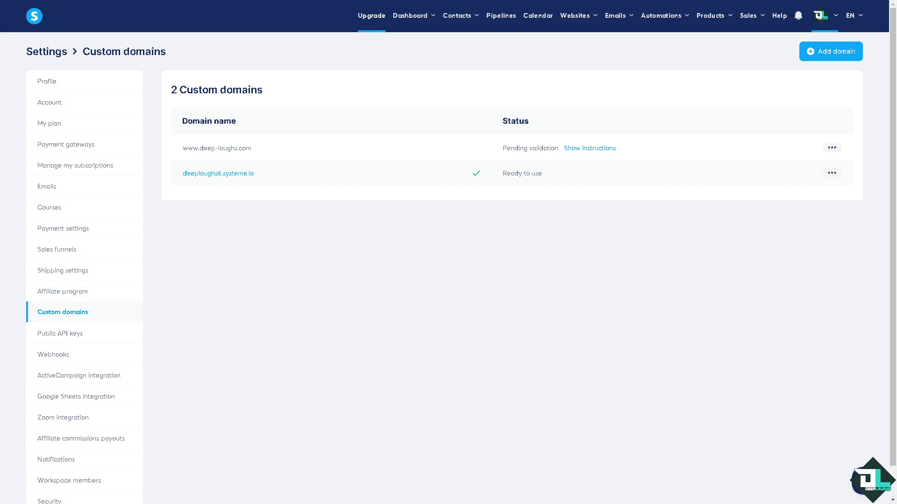
click(831, 148)
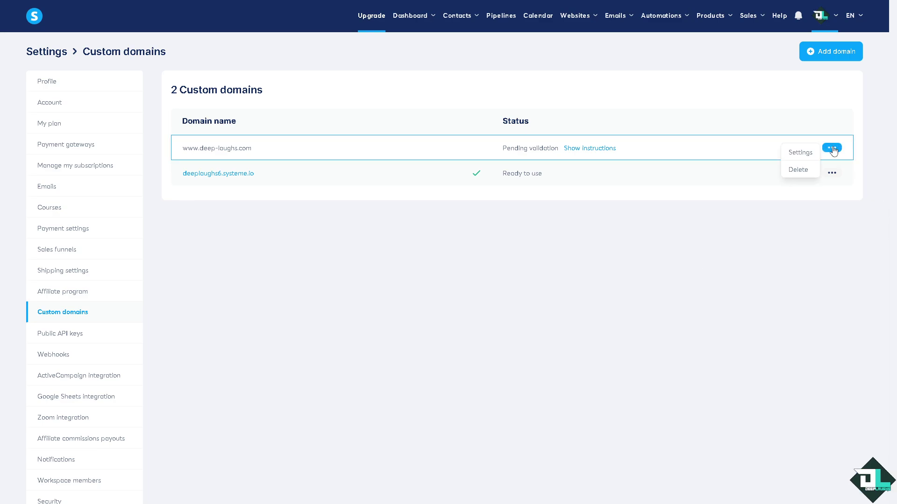
click(798, 152)
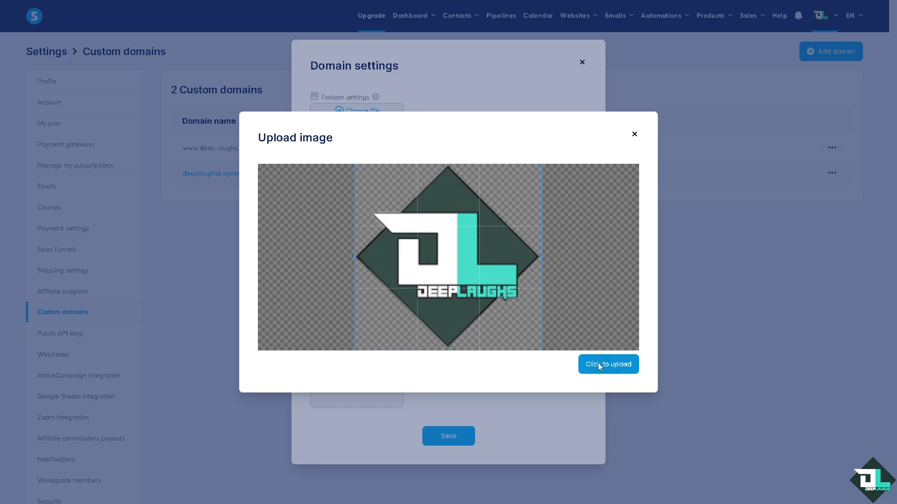
click(601, 365)
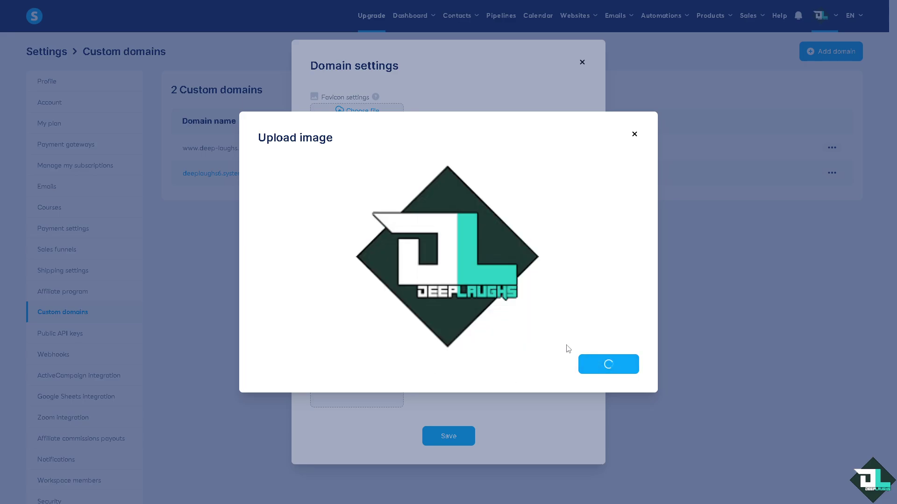
click(449, 443)
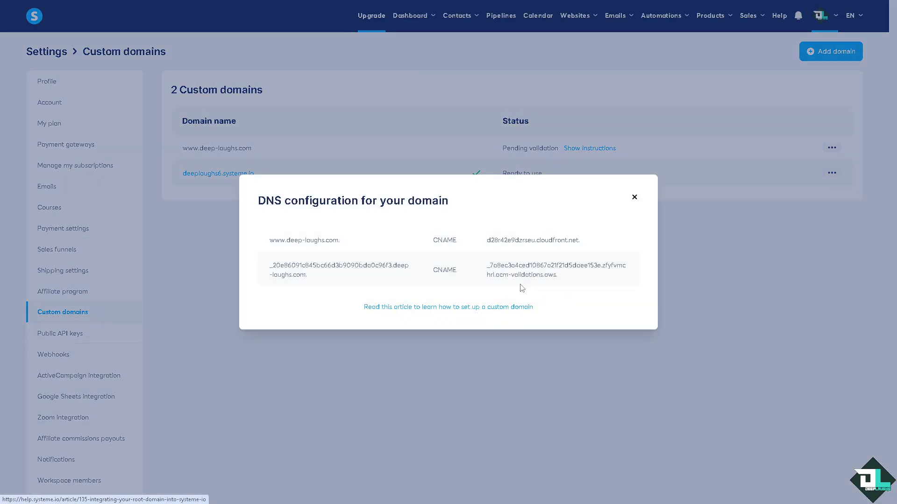
Close the DNS configuration dialog.
click(634, 199)
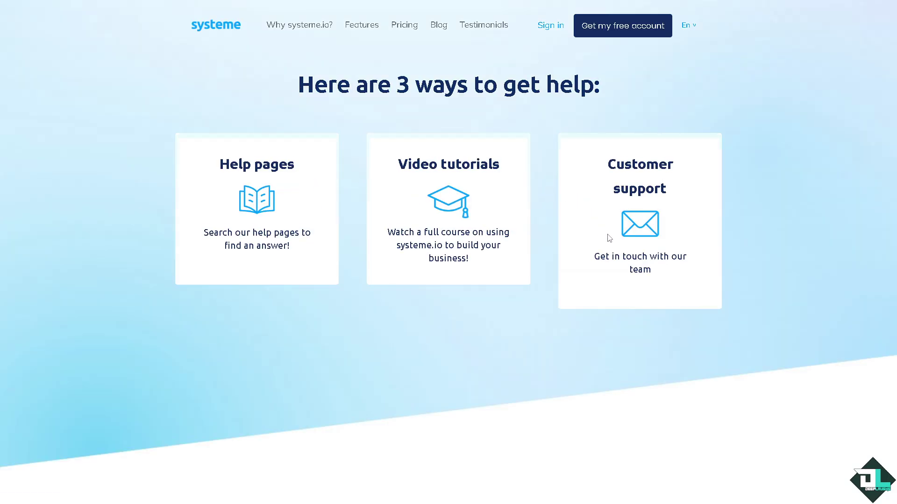
Paste 'How to Authenticate a Domain on Systeme IO' into the Customer support form's message.
click(645, 258)
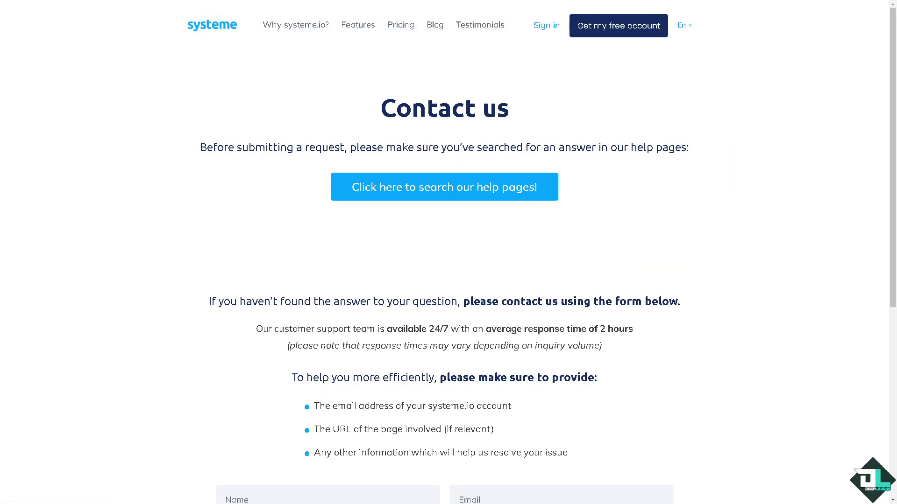
scroll(369, 284, down, 3)
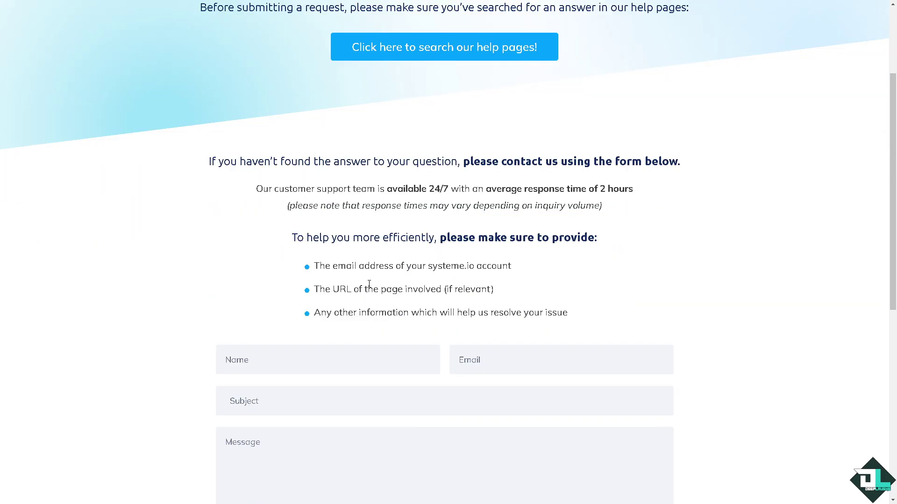
scroll(327, 420, down, 2)
click(320, 359)
key(ctrl+v)
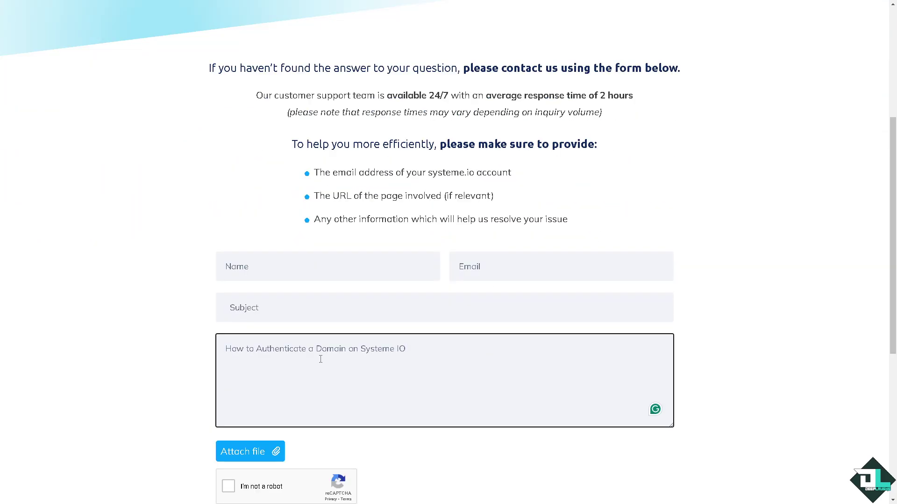